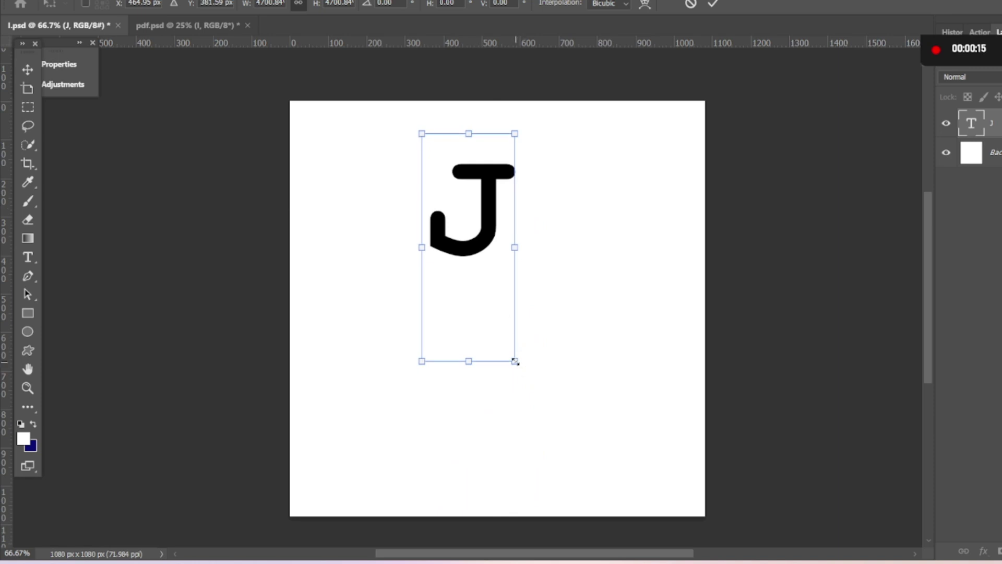
- Scale the J text layer up to a much larger size
left_click_drag(515, 361, 625, 520)
key("Return")
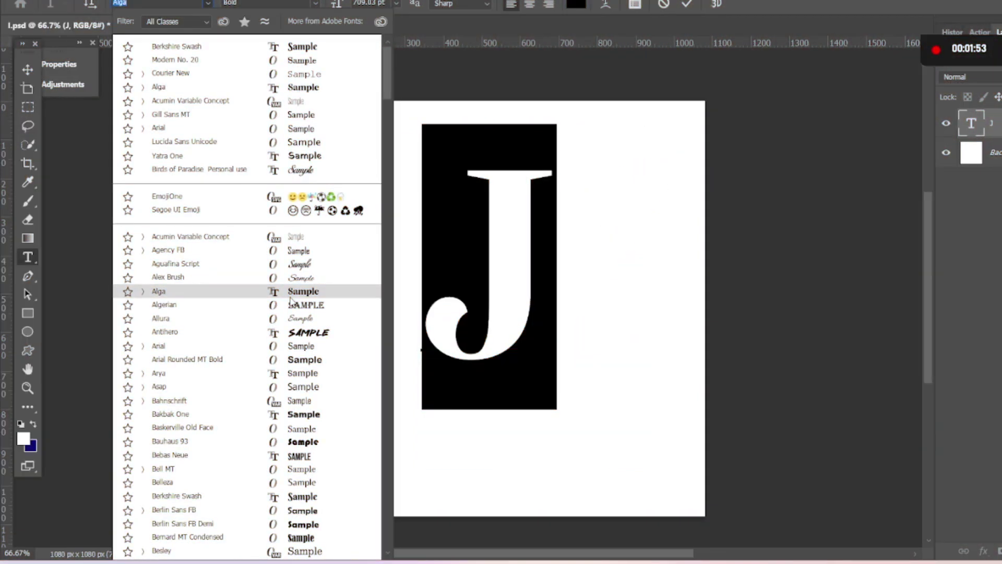
- Apply Alga to the J, then move it down-left and scale it to about 118%
left_click(290, 297)
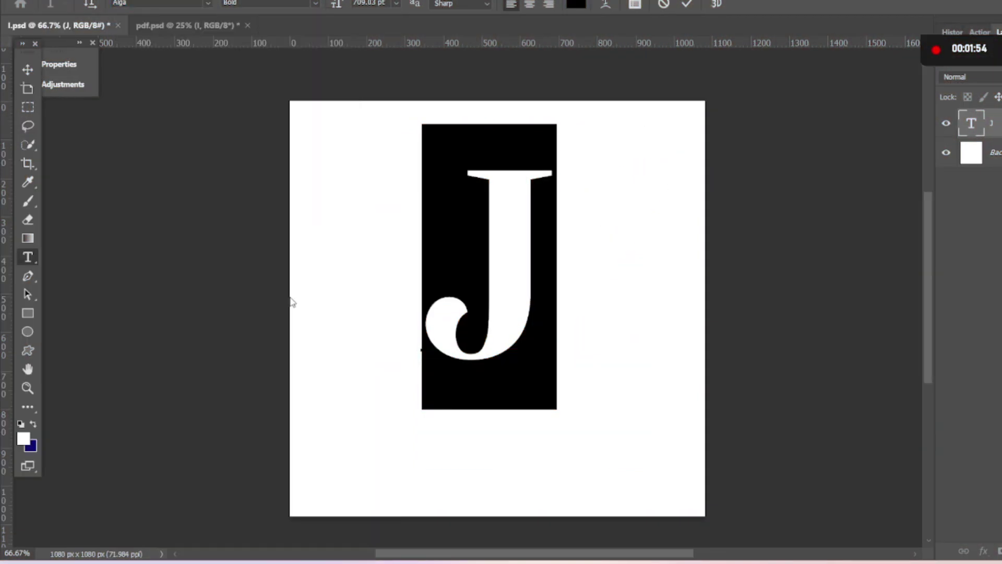
left_click(32, 63)
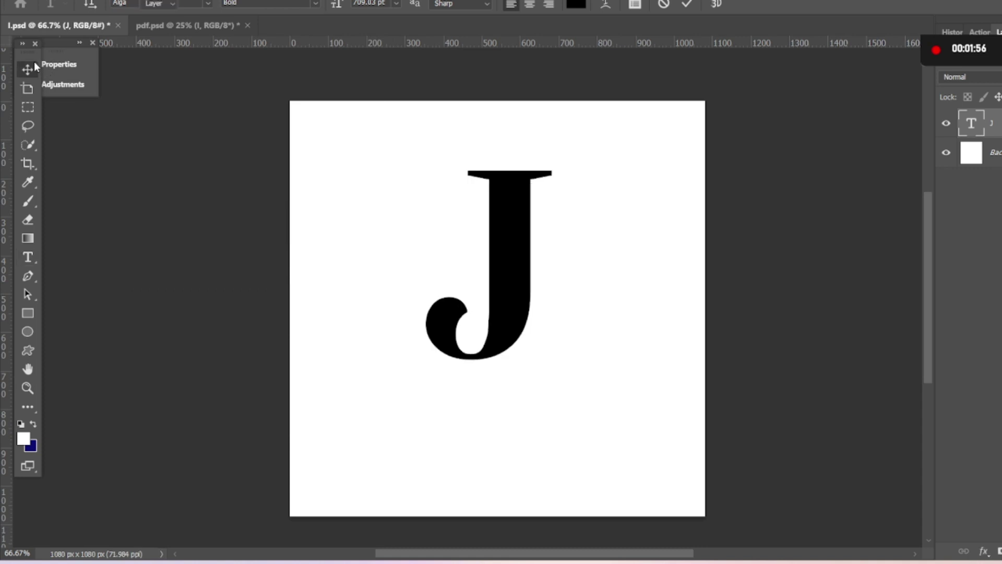
left_click_drag(515, 291, 503, 353)
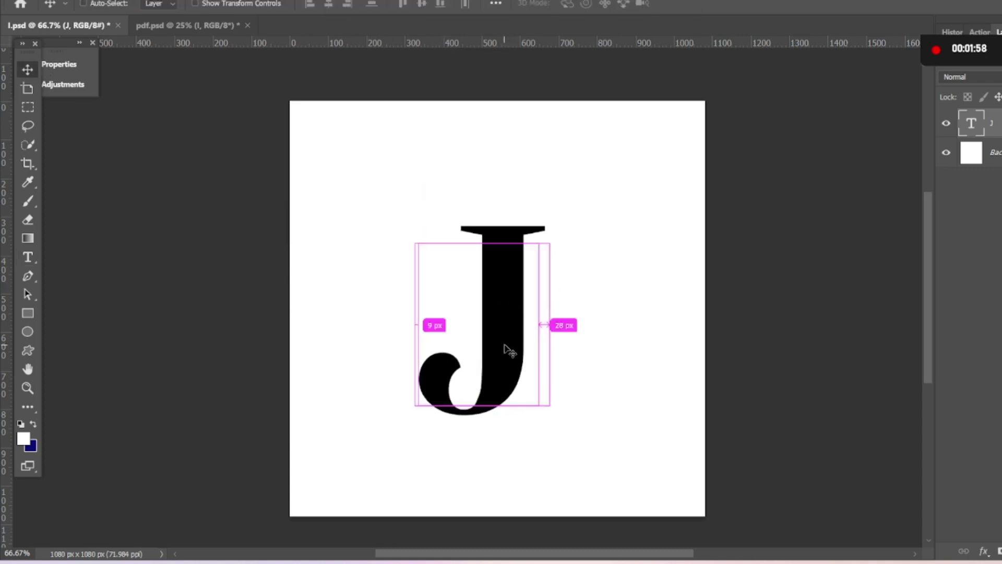
key("ctrl+t")
left_click_drag(549, 179, 574, 127)
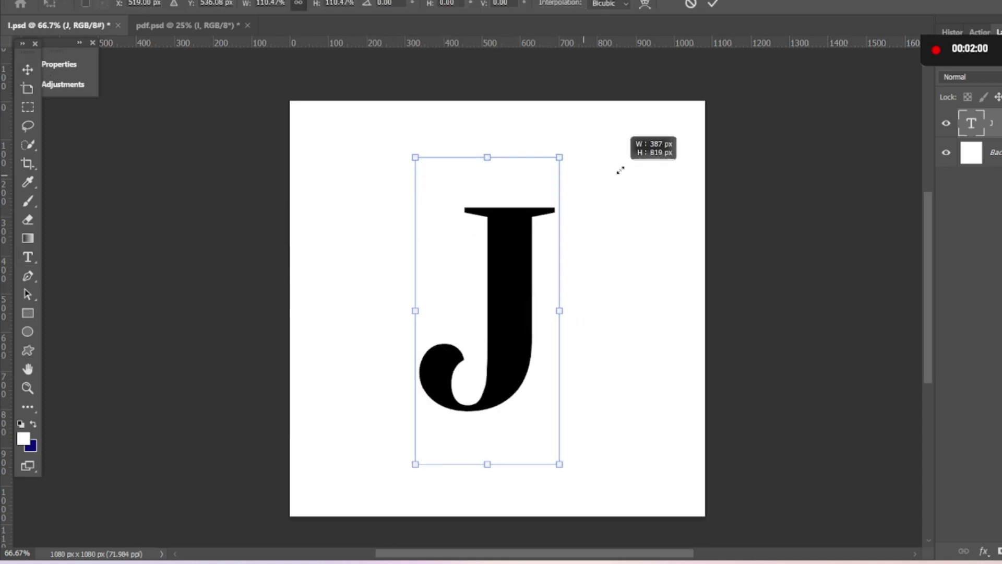
left_click_drag(526, 246, 531, 259)
key("Return")
- Paste the panda-and-coffee pattern as a new layer, enlarged to cover the J
key("ctrl+v")
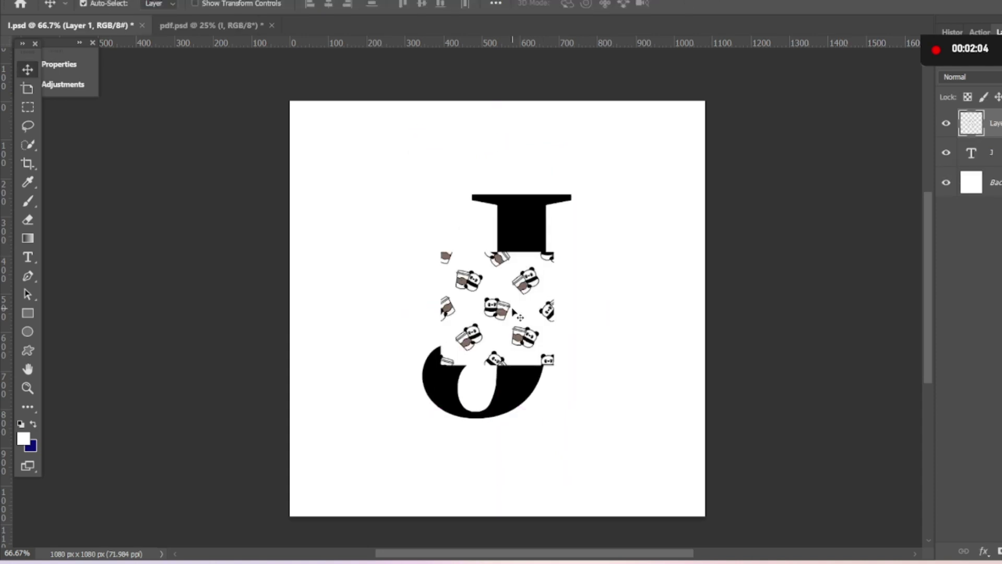
left_click_drag(516, 312, 509, 230)
key("ctrl+t")
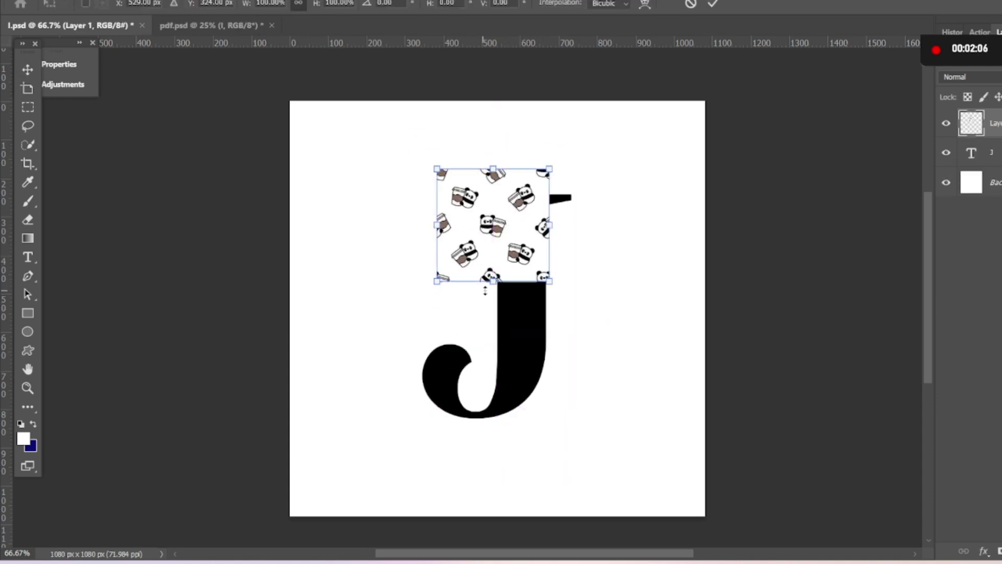
left_click_drag(497, 282, 501, 452)
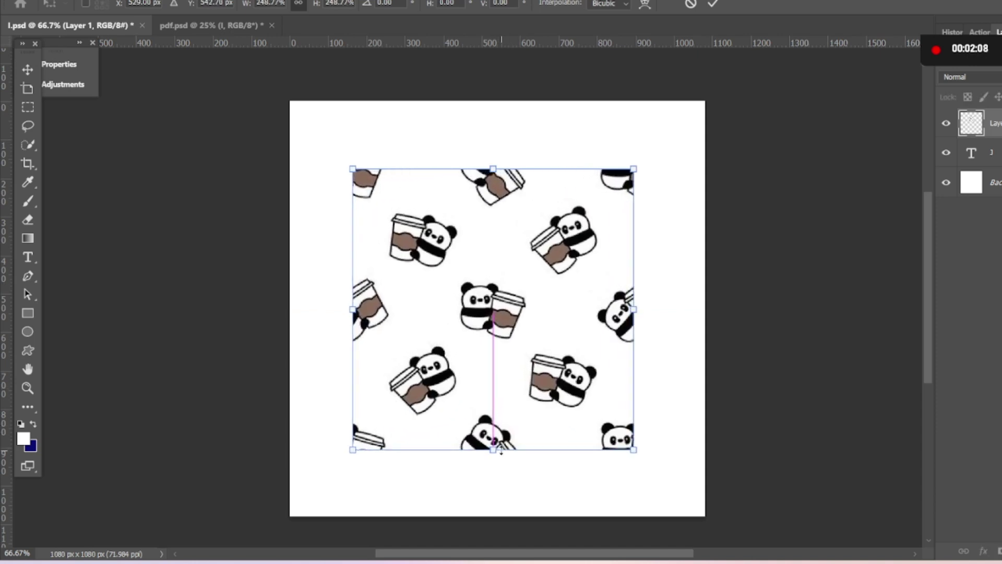
key("Return")
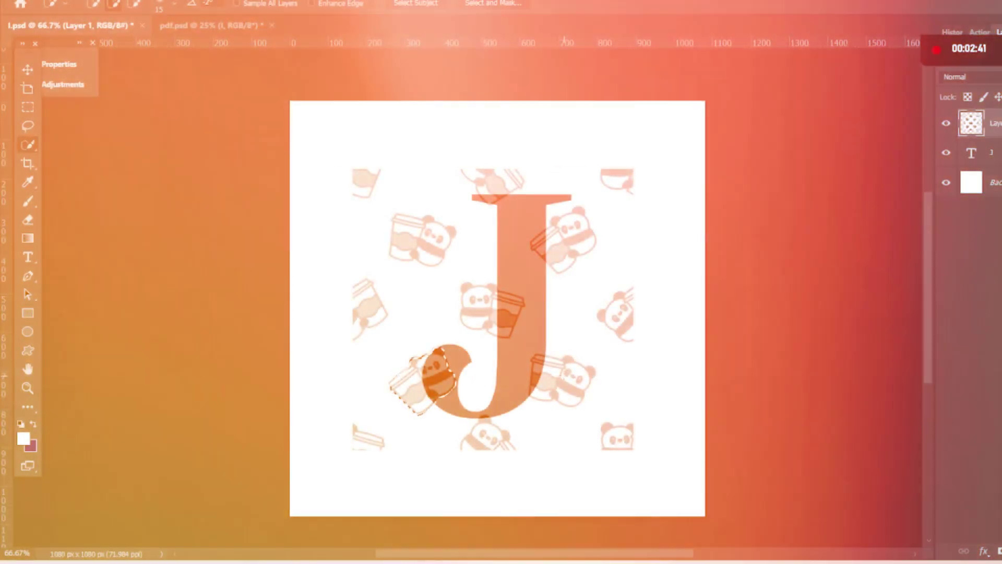
- Select four panda figures straddling the J and copy them onto their own layer
mouse_move(541, 368)
left_mouse_down()
mouse_move(569, 391)
mouse_move(570, 375)
left_mouse_up()
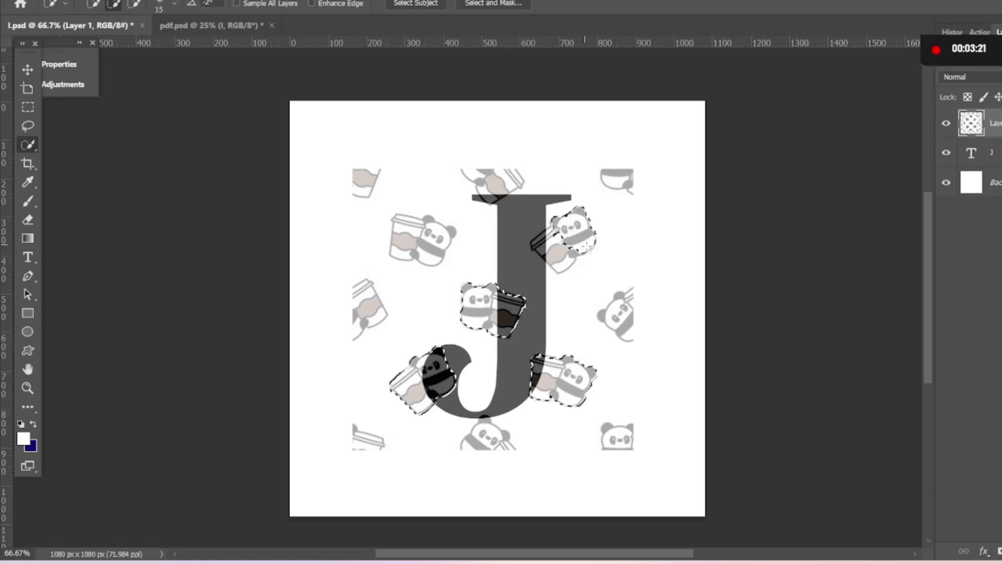
left_click(571, 252)
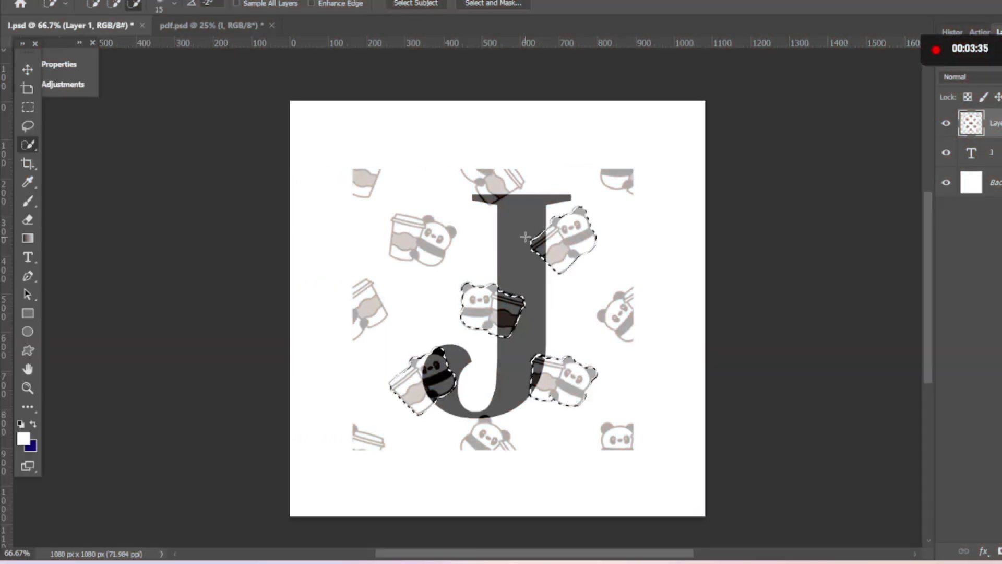
key("alt")
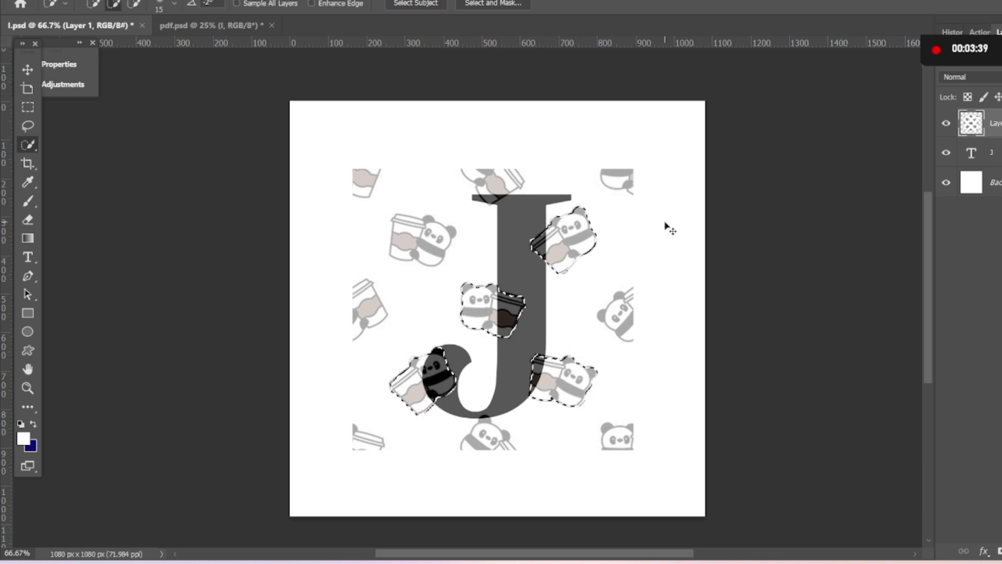
key("ctrl+j")
key("alt+bracketleft")
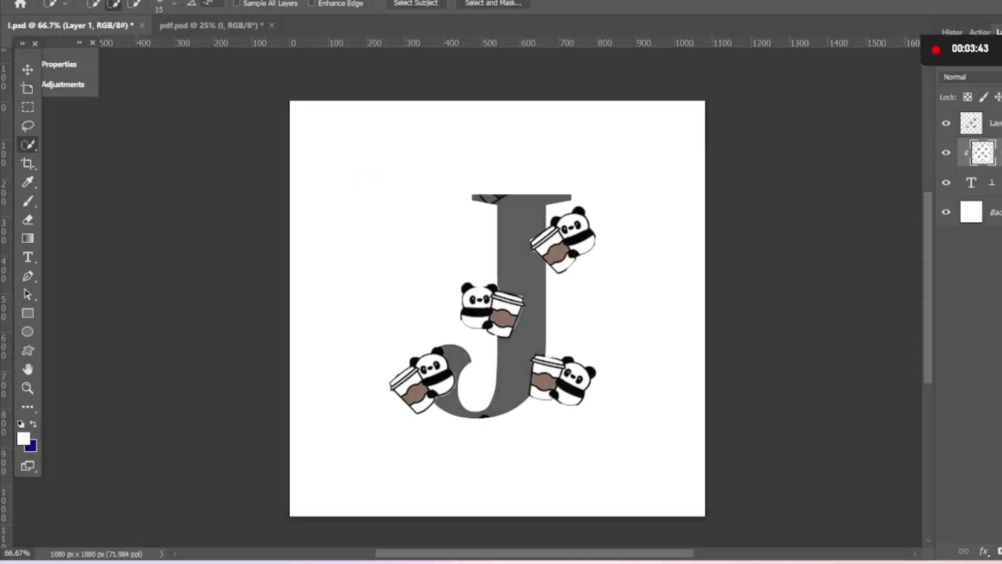
- Nudge the pandas layer up and flip it horizontally, then back to its original orientation
left_click_drag(459, 391, 459, 387)
right_click(462, 384)
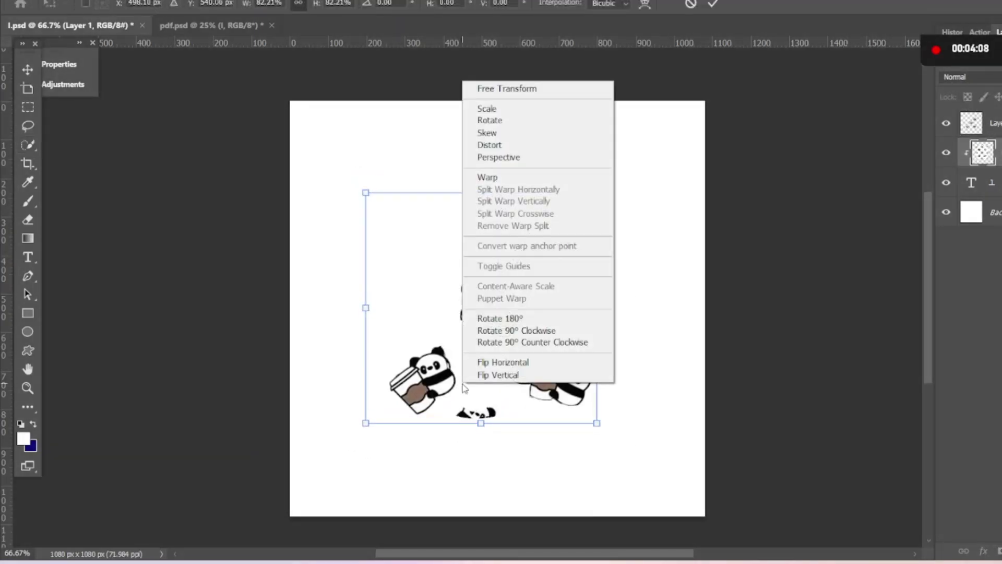
left_click(509, 363)
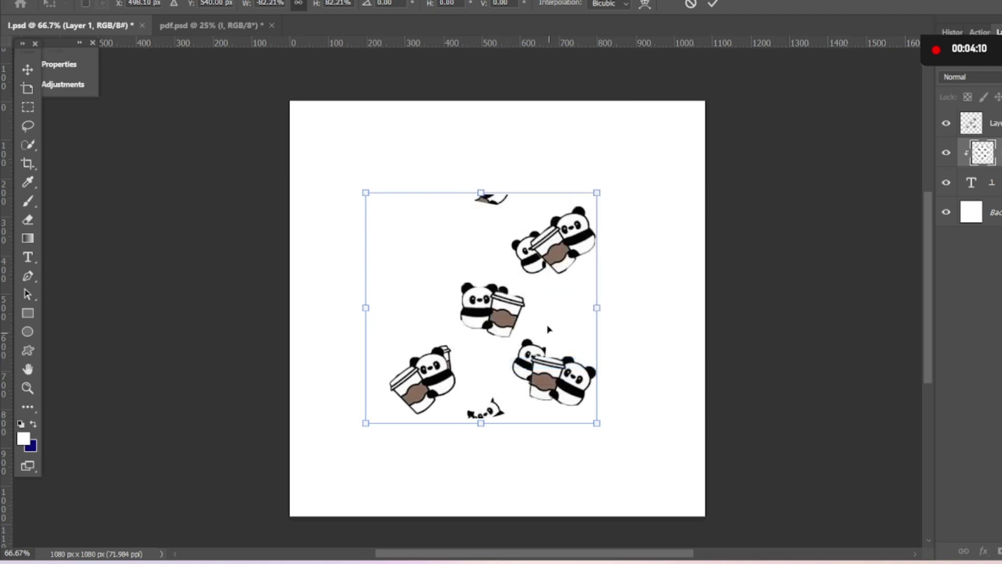
right_click(488, 372)
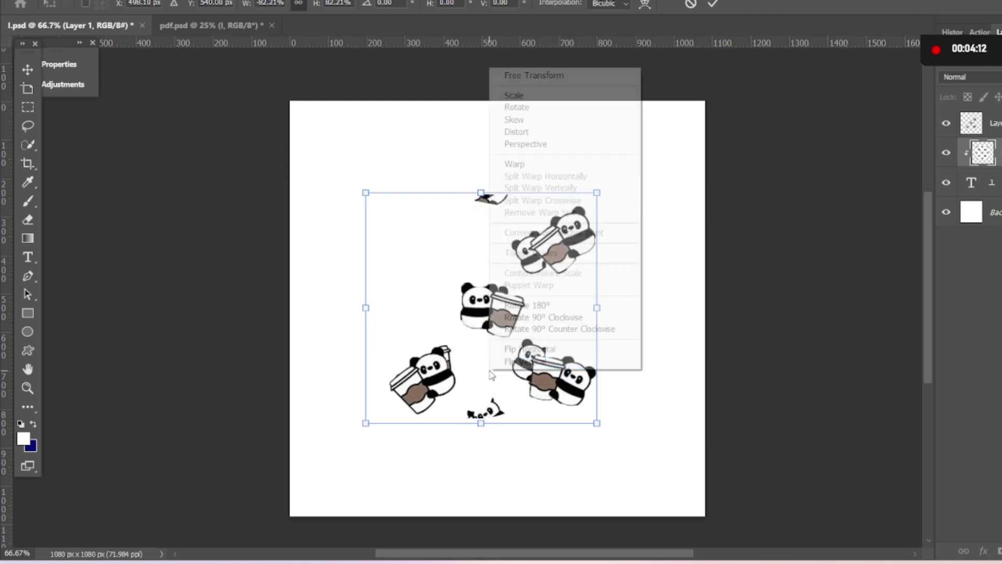
left_click(519, 347)
- Shift the pandas left and resize them with the corner handles to fit along the J
mouse_move(556, 321)
left_mouse_down()
mouse_move(513, 320)
mouse_move(540, 333)
left_mouse_up()
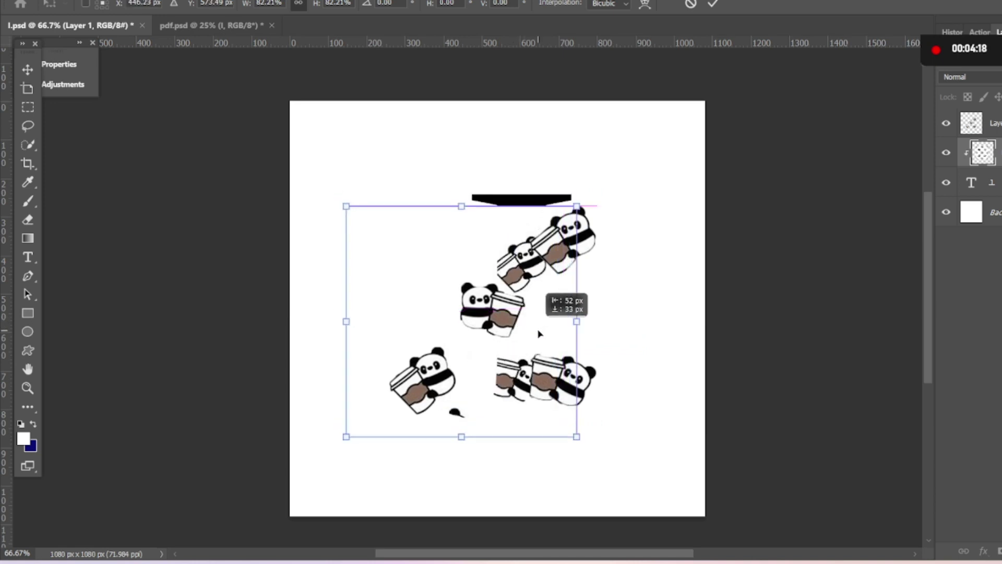
left_click_drag(538, 334, 517, 323)
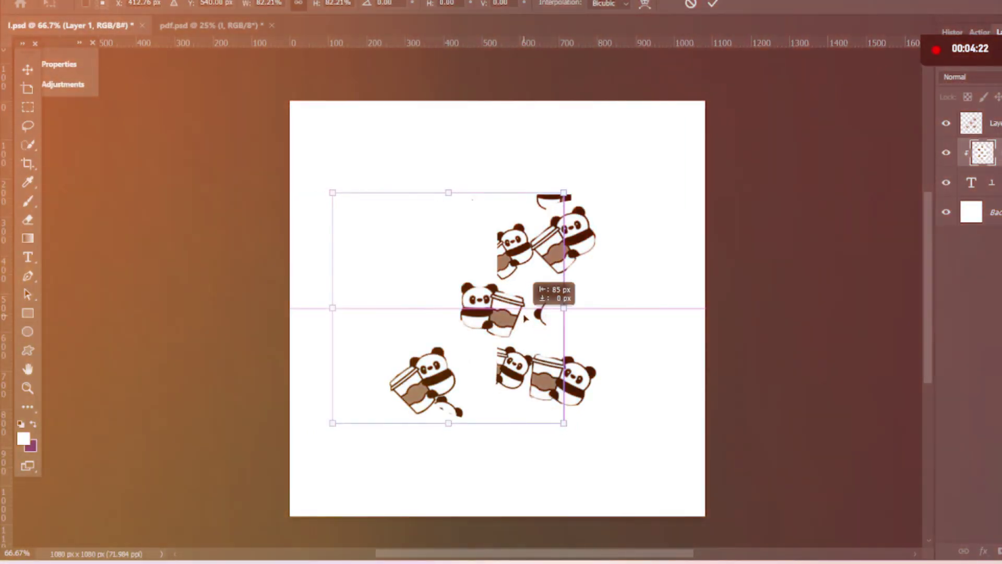
left_click_drag(517, 319, 524, 316)
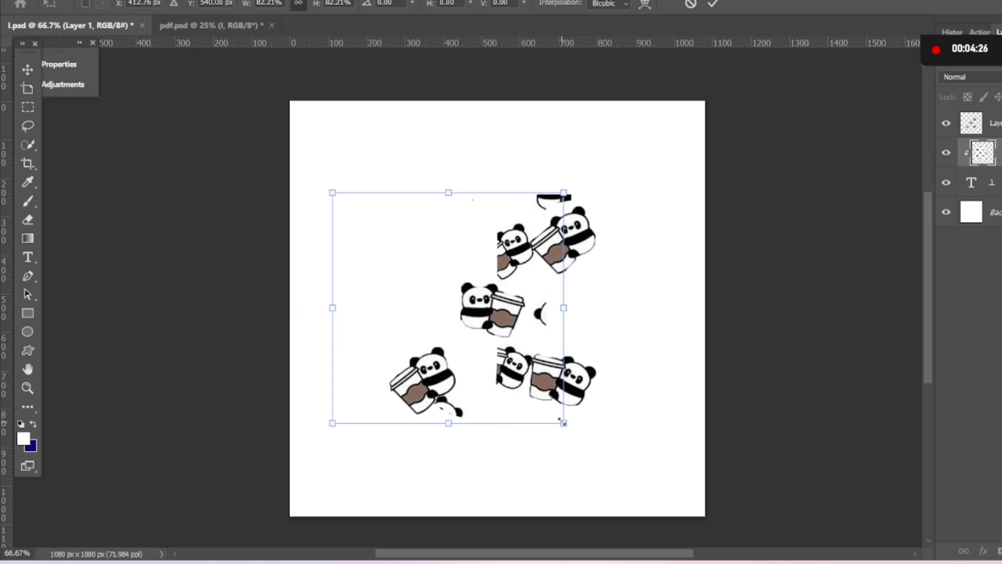
left_click_drag(563, 422, 550, 410)
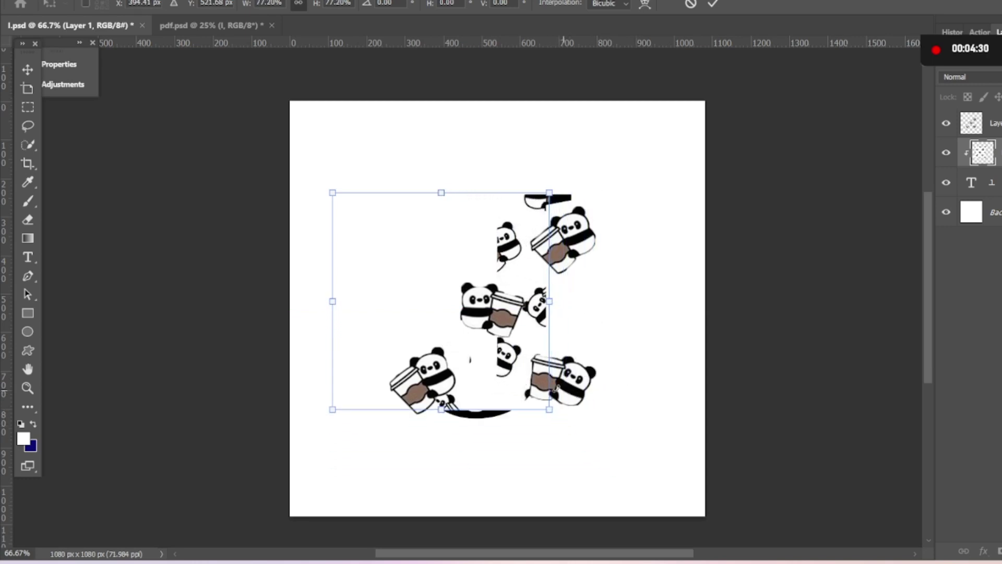
left_click_drag(435, 415, 433, 427)
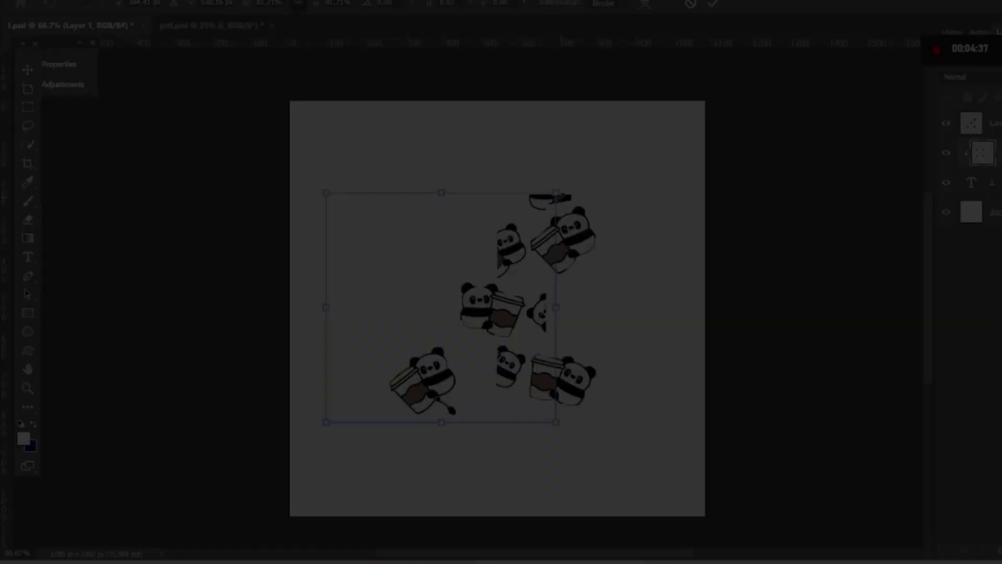
left_click_drag(578, 215, 595, 198)
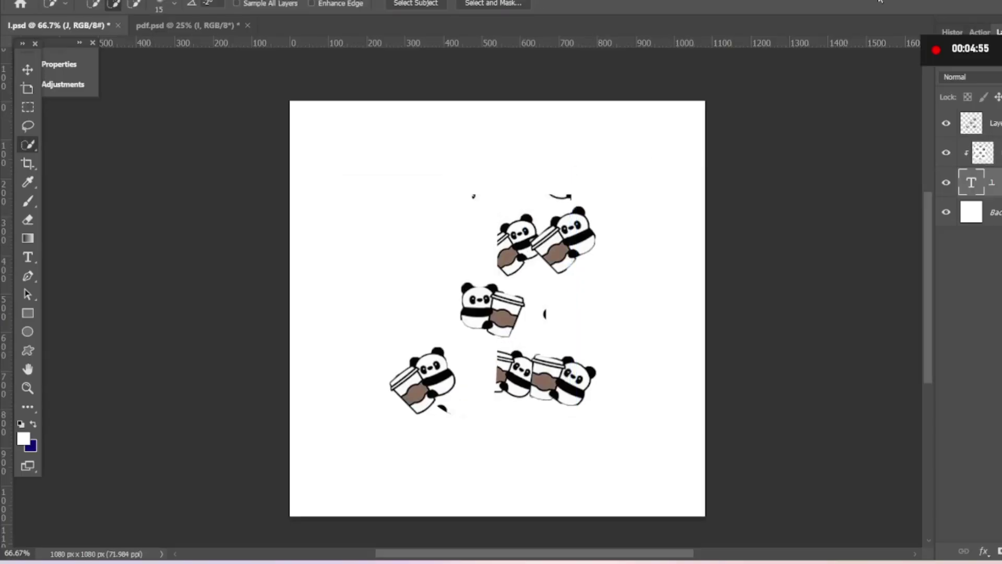
- Add a Linear Burn drop shadow to the J: 81% opacity, 144°, 9 px distance, 10 px size
left_click(634, 462)
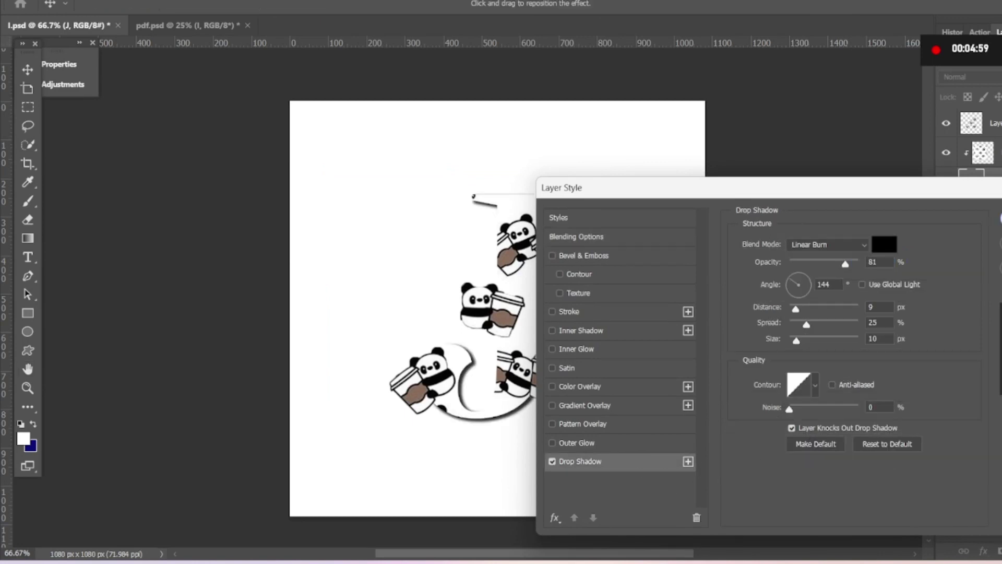
key("Return")
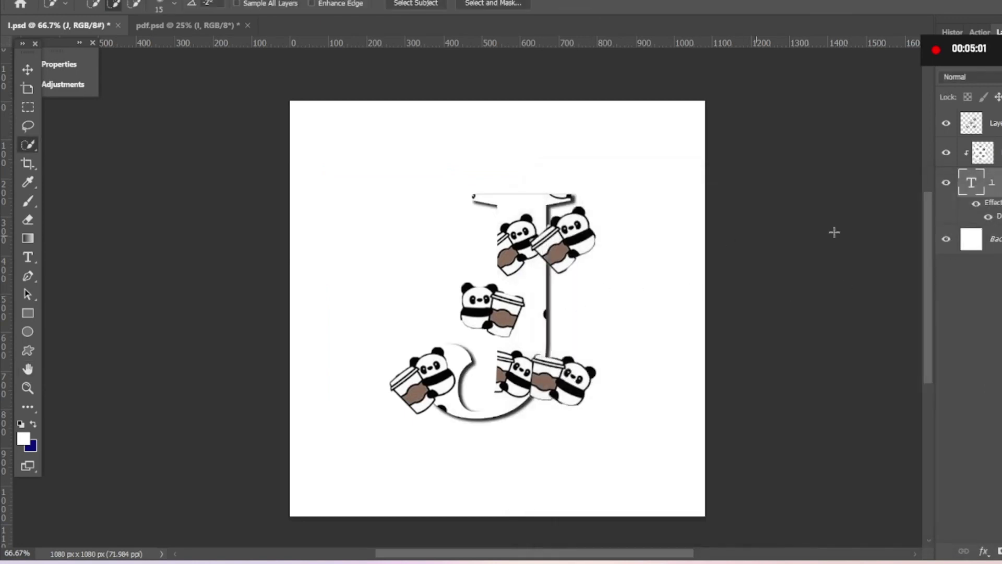
- Define a white-to-brown gradient with its end colour sampled from the coffee cups
left_click(23, 238)
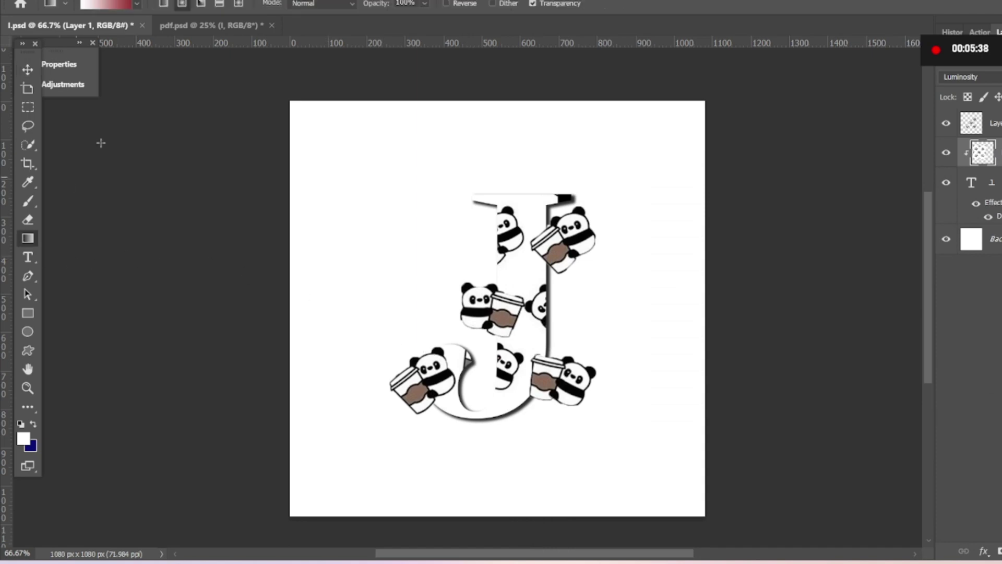
left_click(129, 7)
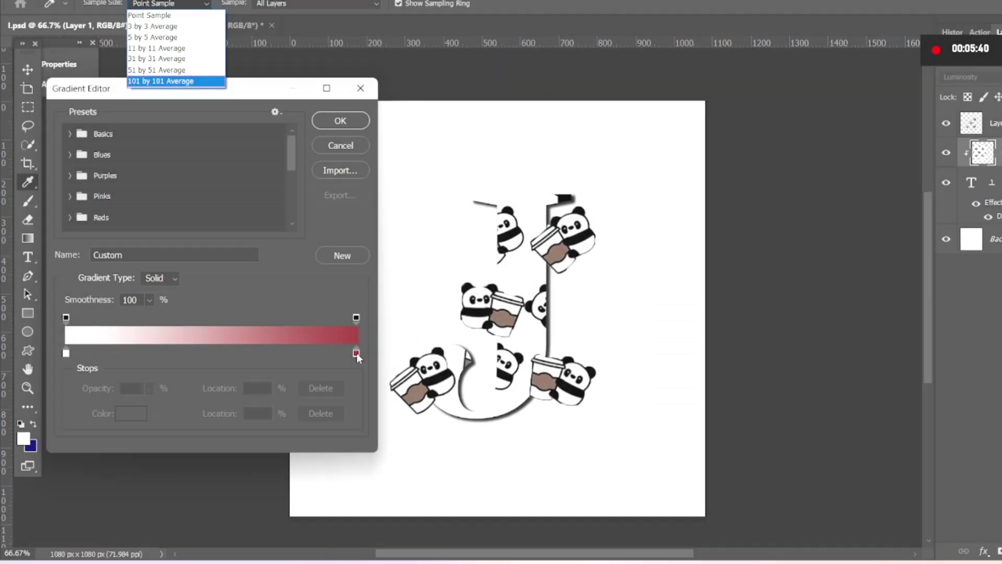
left_click(357, 353)
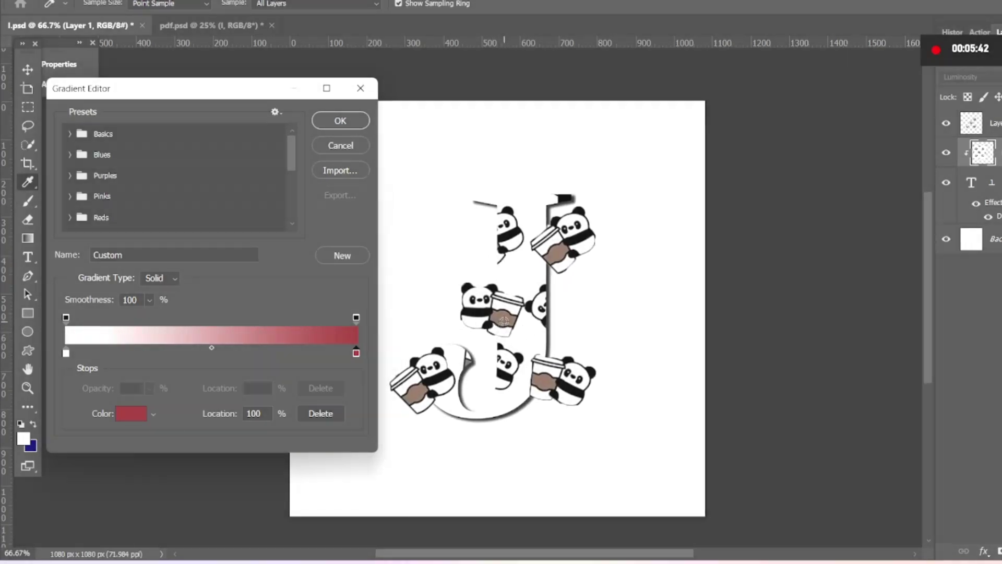
left_click(503, 320)
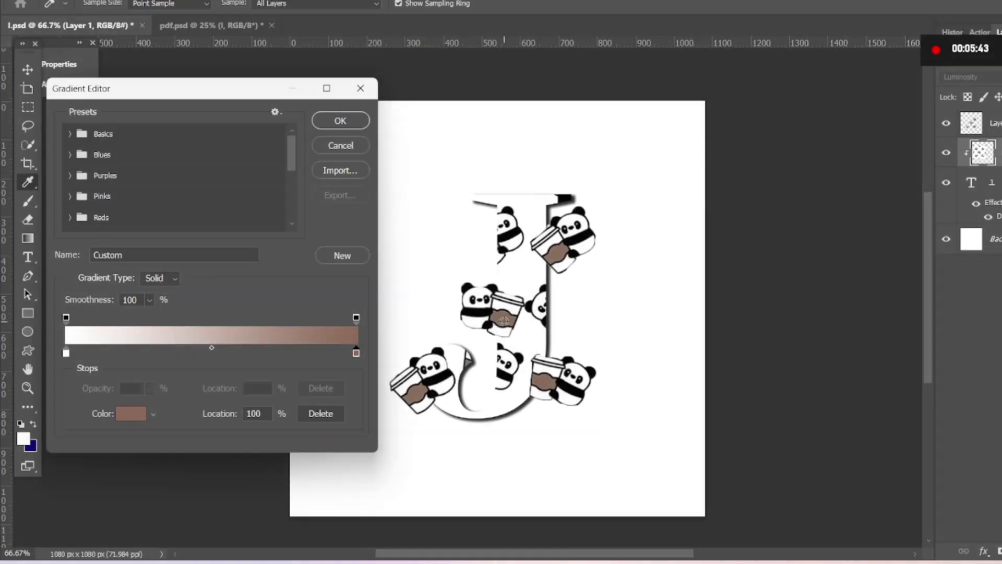
left_click(334, 120)
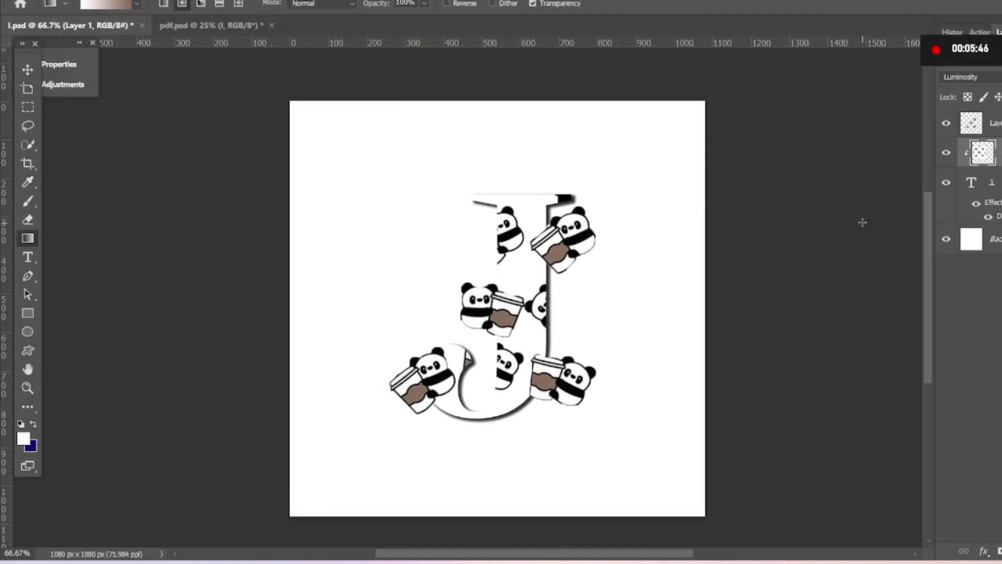
left_click(971, 238)
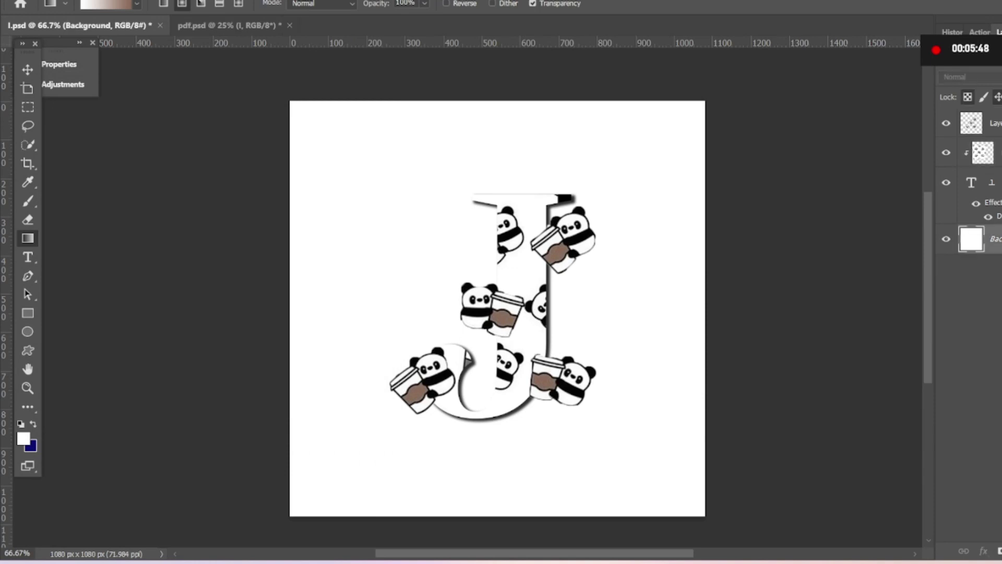
- On a new layer above Background, draw a radial white-to-brown gradient from the J's centre
key("ctrl+shift+alt+n")
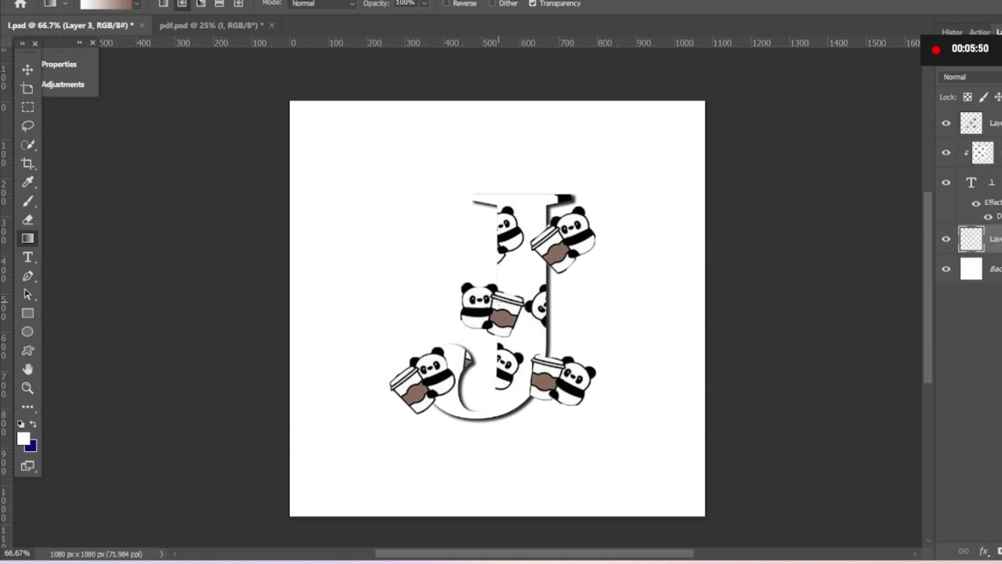
left_click_drag(501, 305, 334, 189)
left_click_drag(528, 305, 306, 179)
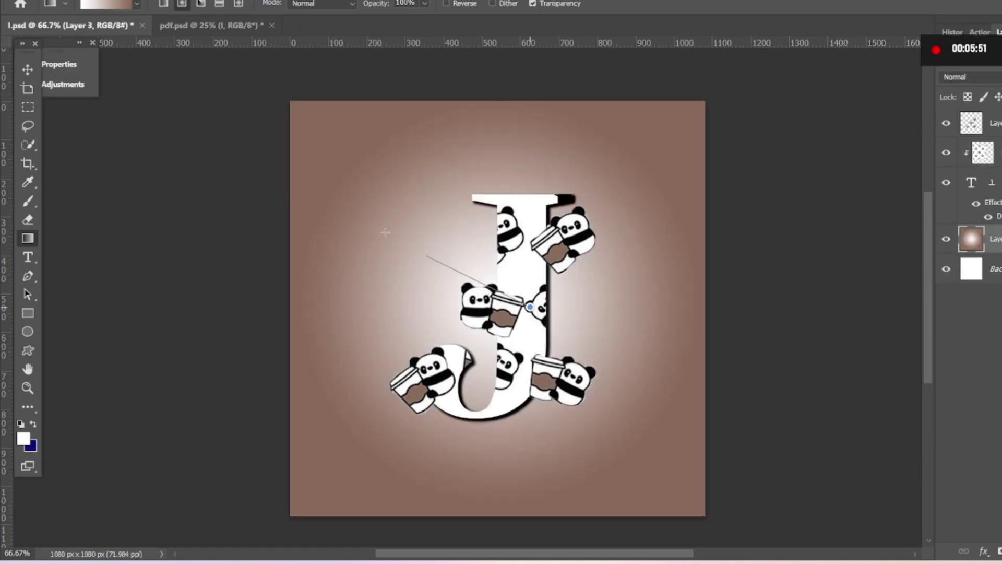
left_click_drag(514, 293, 235, 128)
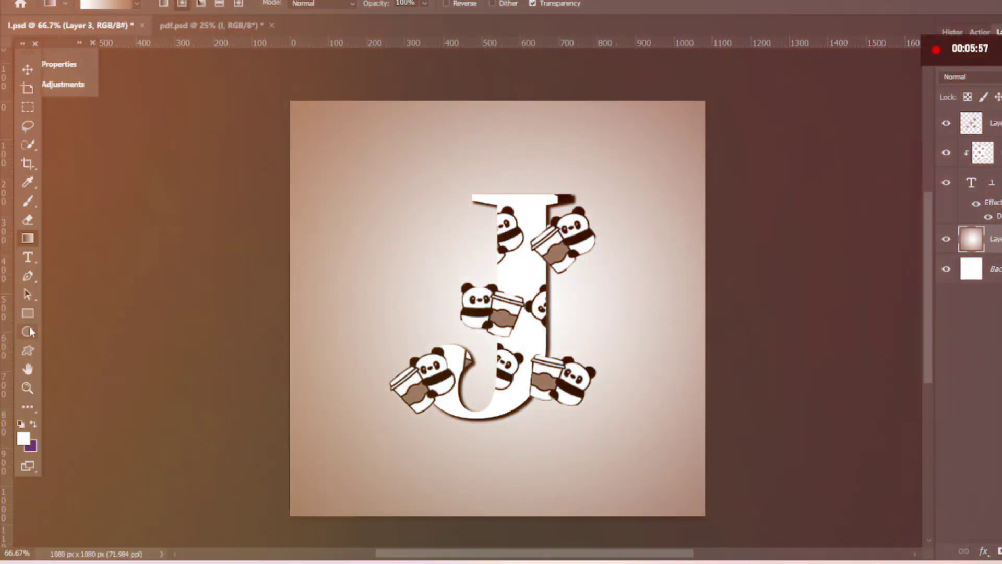
left_click(29, 328)
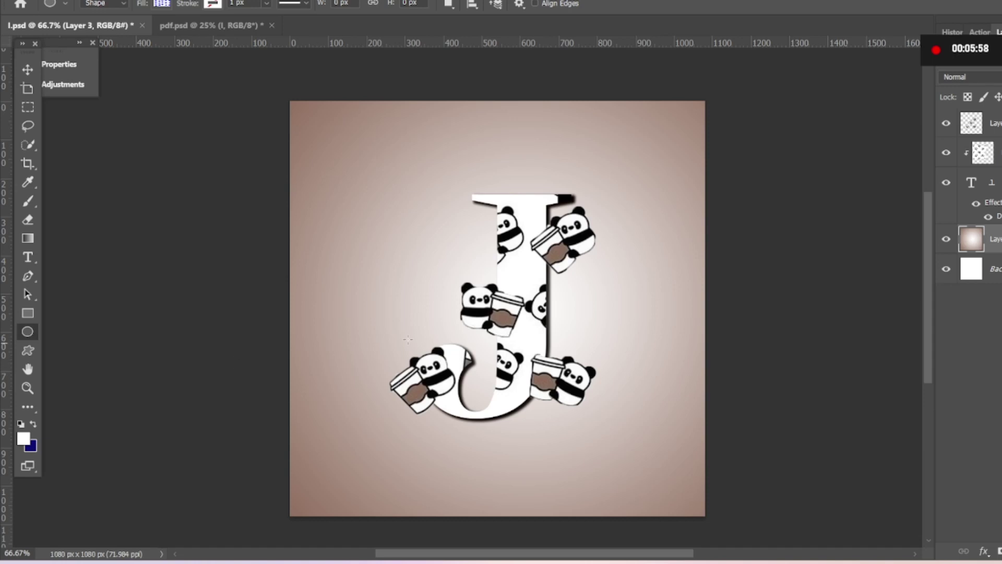
- Copy the panda on the J's lower-left curve to a new layer and move it beside the J
left_click(28, 108)
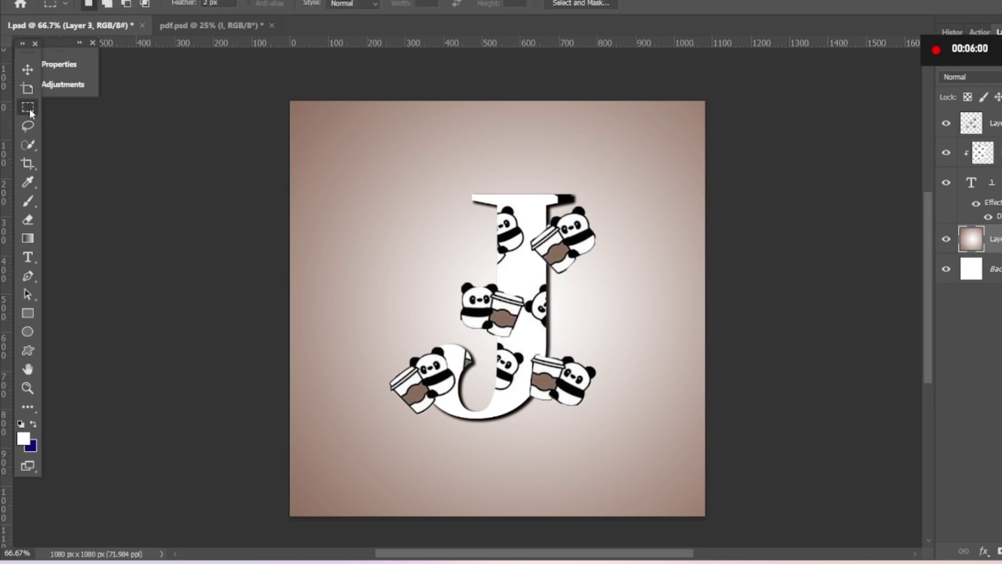
left_click_drag(333, 340, 467, 424)
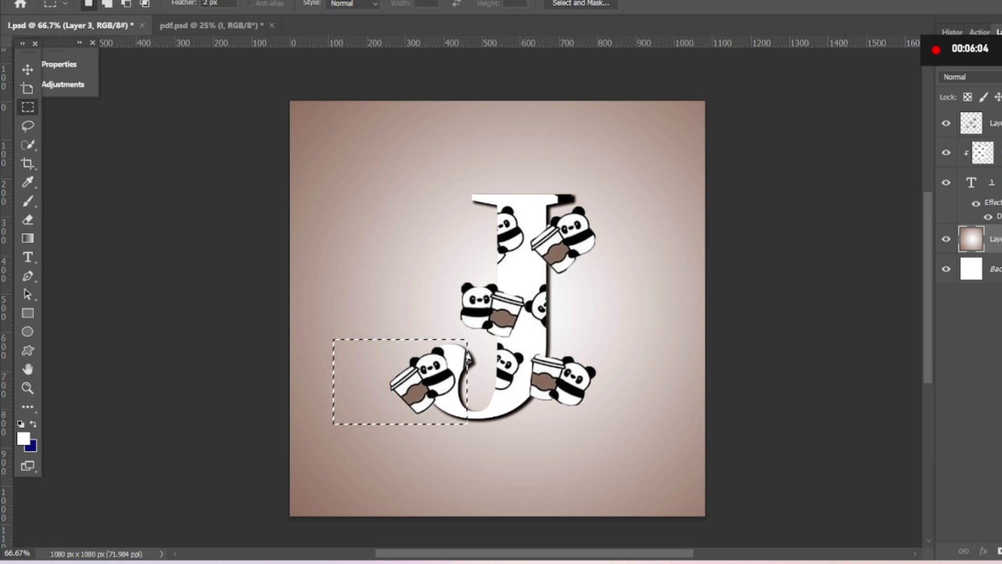
key("ctrl+j")
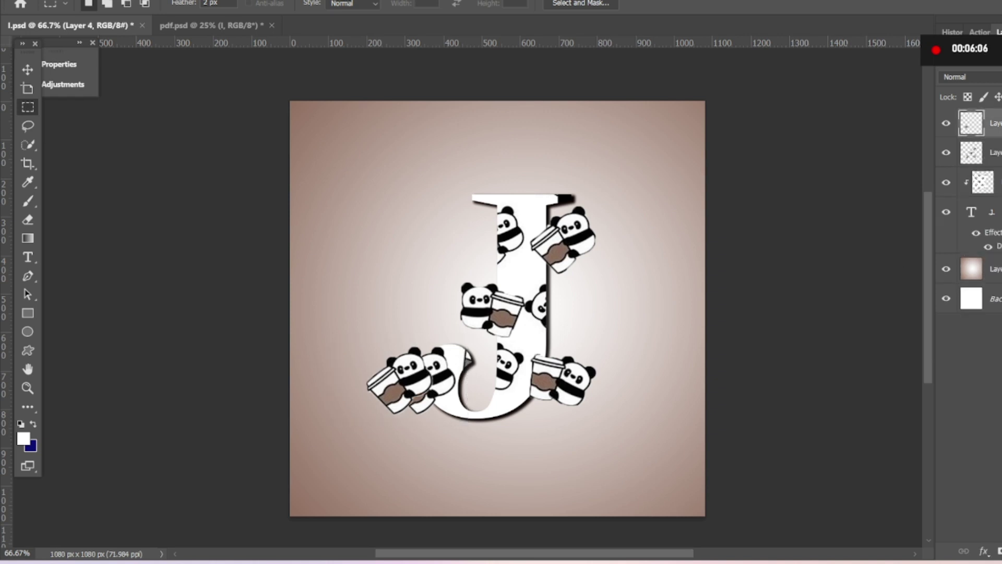
key("ctrl+t")
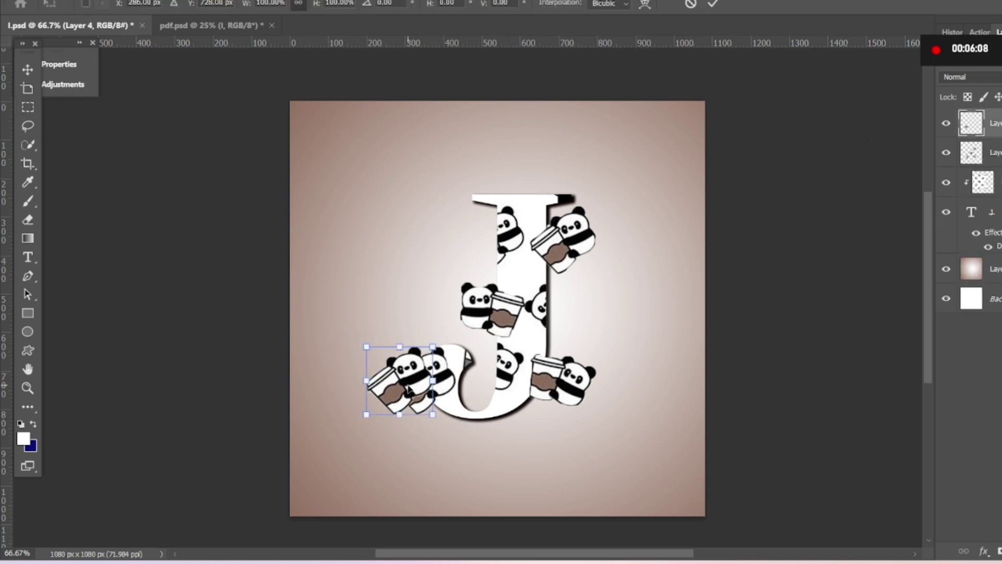
left_click_drag(404, 386, 653, 284)
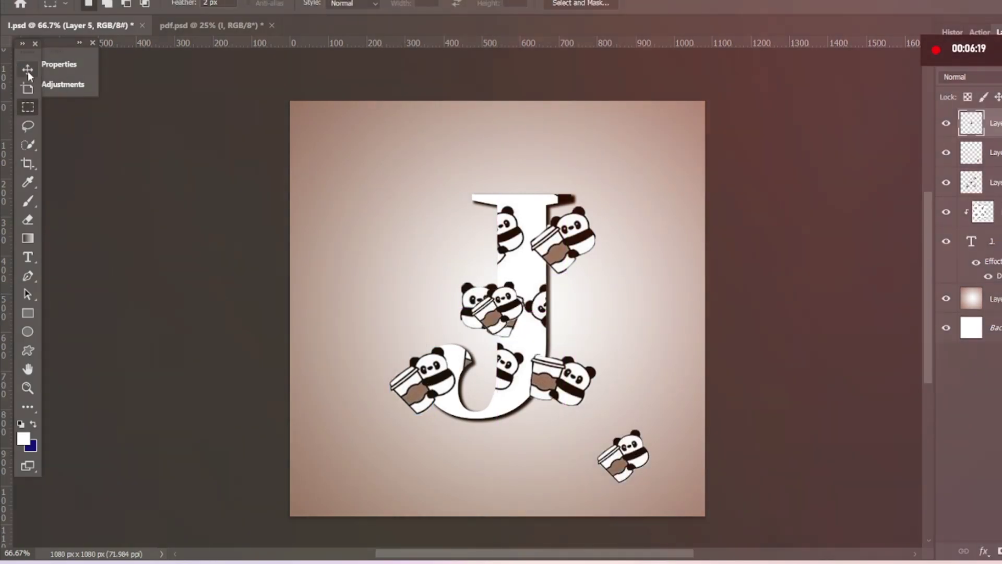
- Move a panda copy to the canvas's top-left corner and resize it
left_click(27, 70)
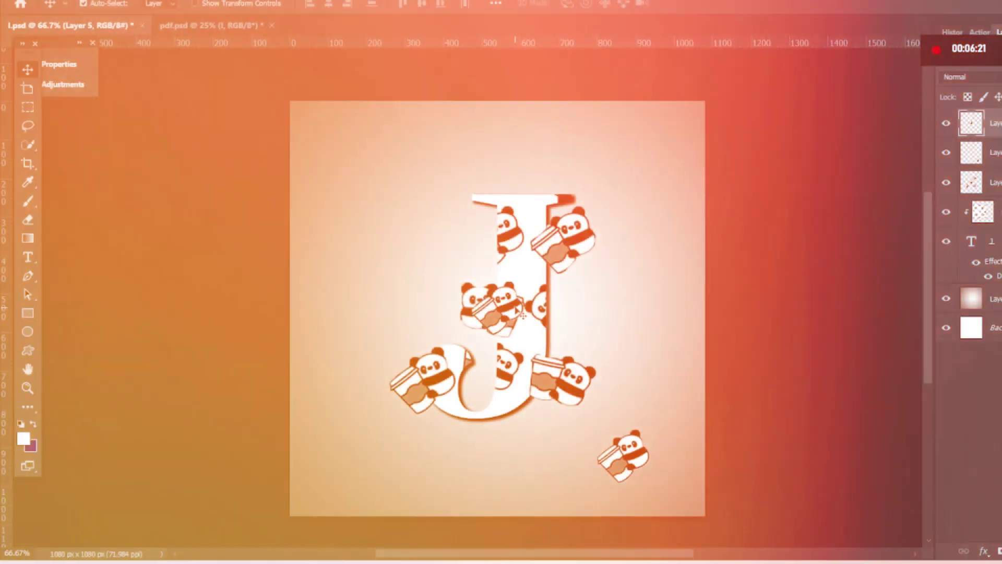
mouse_move(528, 315)
left_mouse_down()
mouse_move(387, 163)
mouse_move(647, 162)
mouse_move(366, 166)
mouse_move(343, 156)
left_mouse_up()
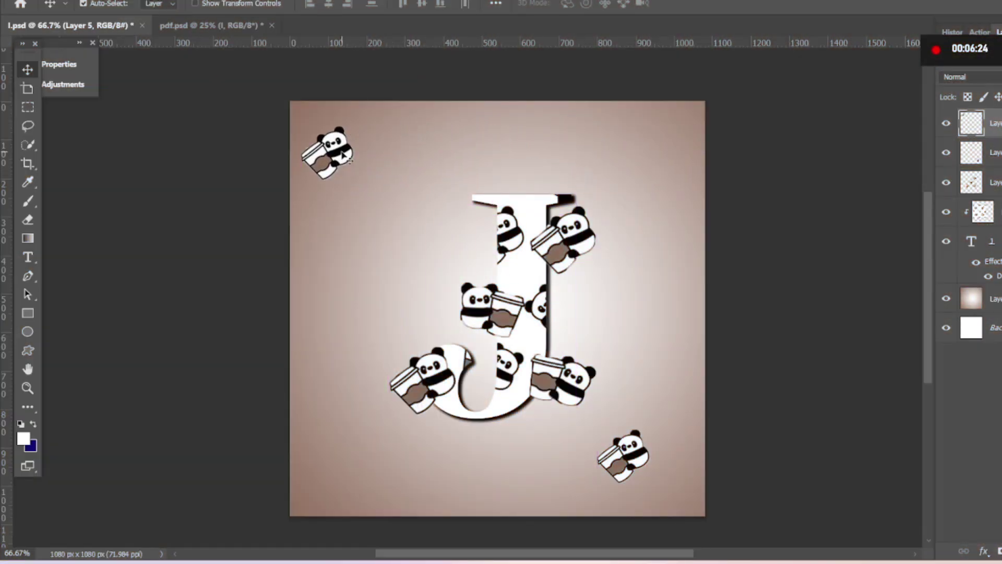
key("ctrl+t")
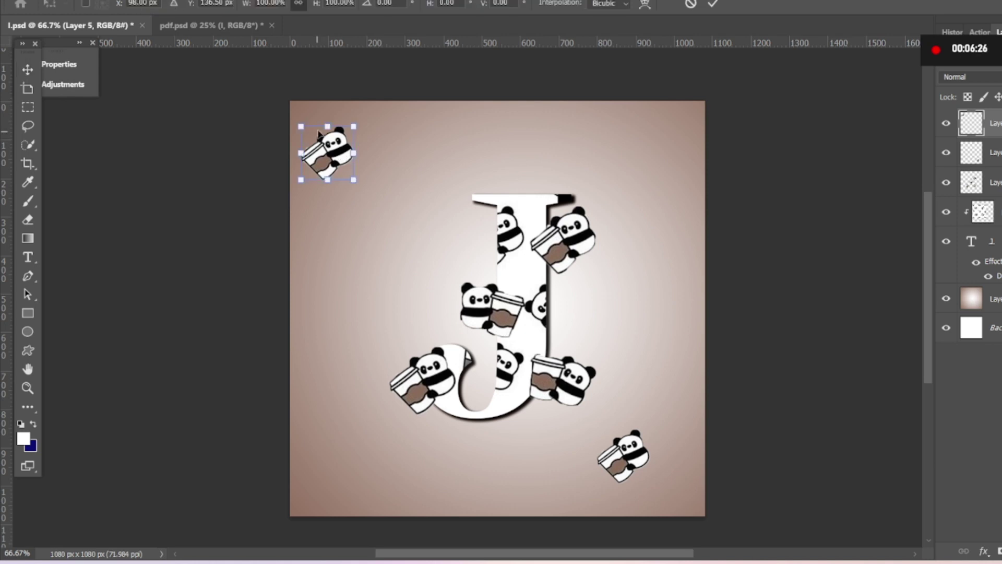
left_click_drag(301, 127, 311, 136)
key("Return")
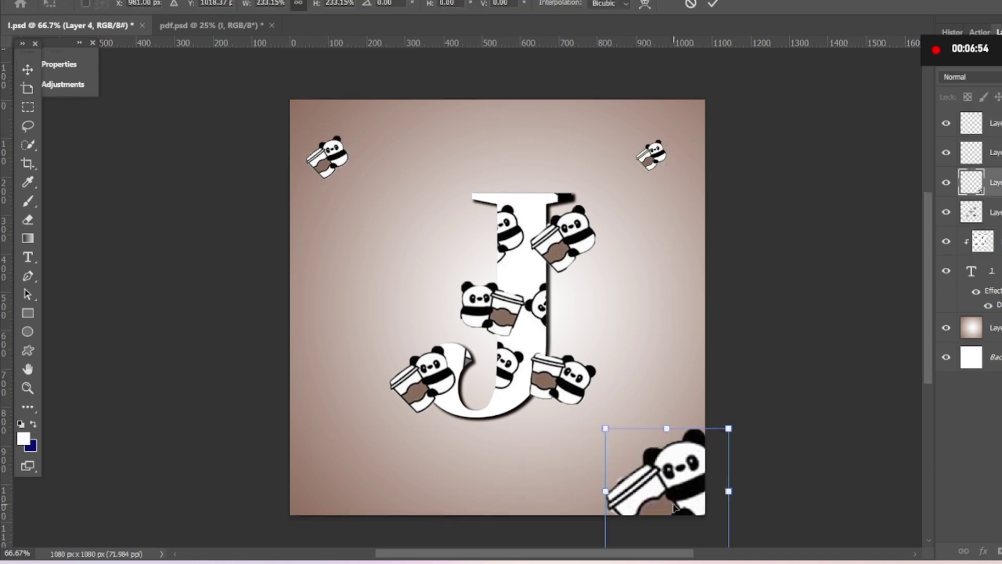
key("Return")
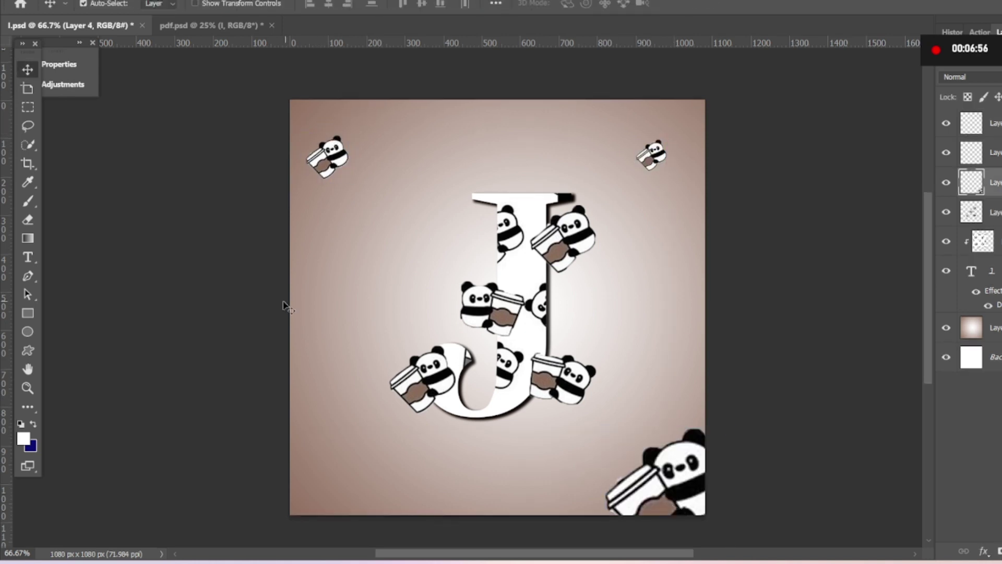
- Enlarge the top-left panda to about 236%
left_click(336, 158)
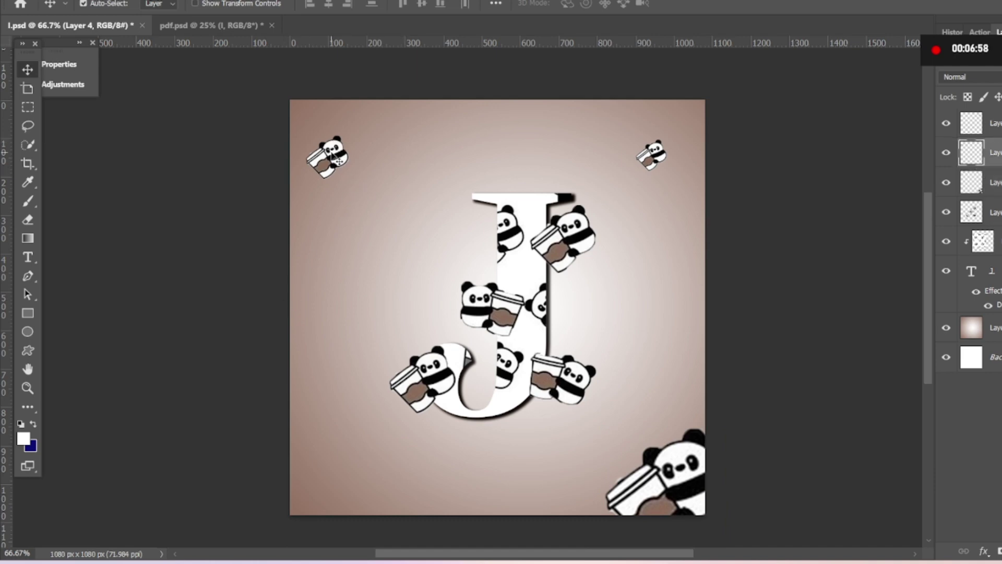
key("ctrl+t")
left_click_drag(349, 135, 406, 76)
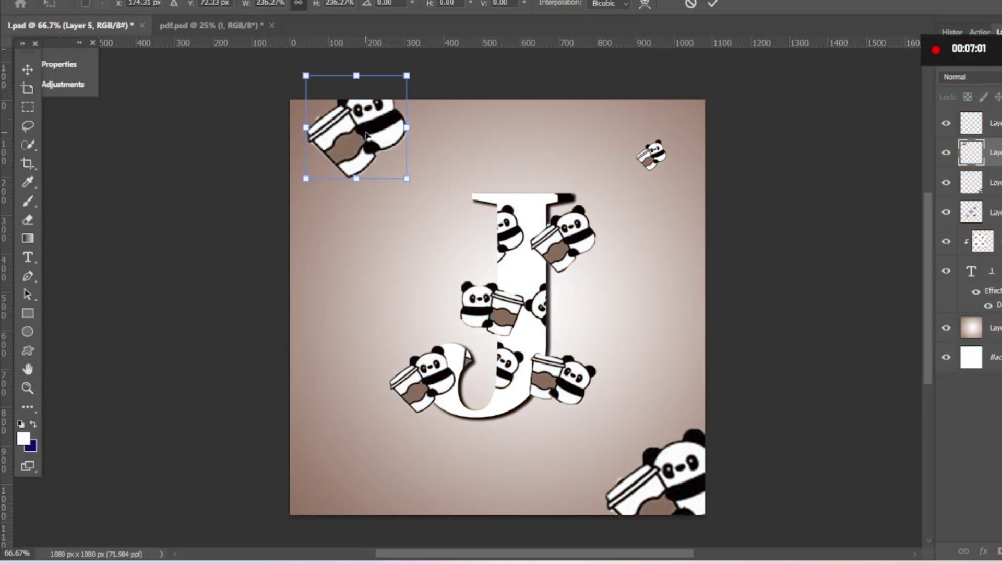
key("Return")
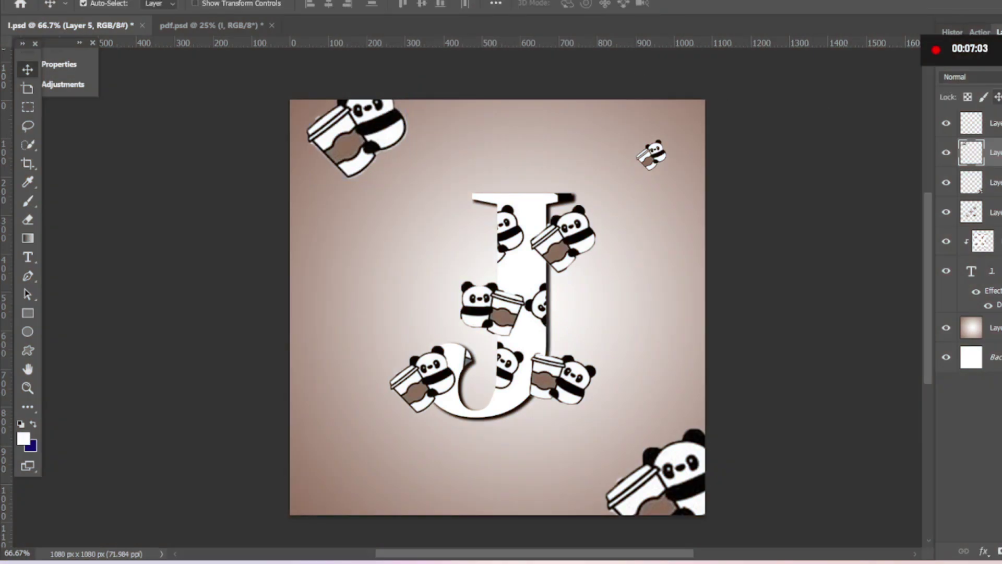
key("super+alt+r")
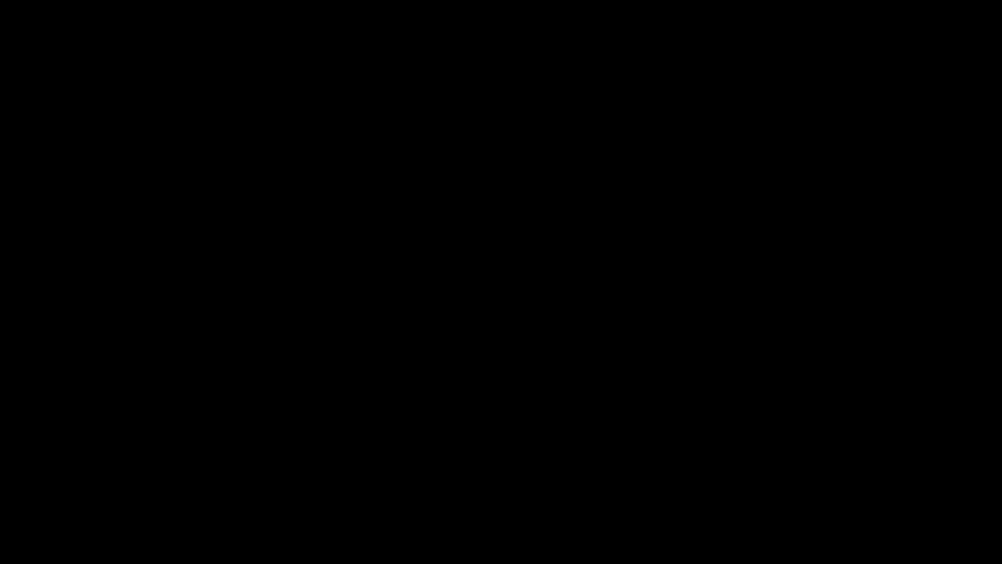